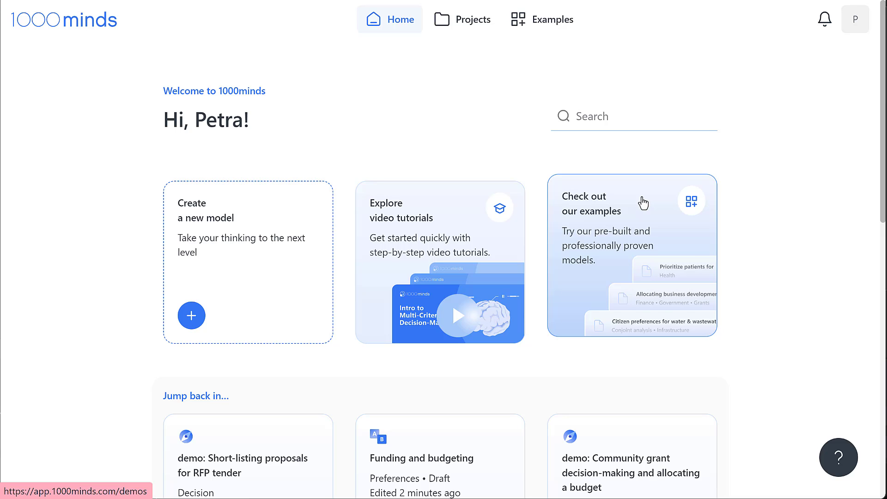
# - Scroll down the Home page to the Live surveys showing the vacation survey's 25 responses
pyautogui.scroll(-5, 758, 252)
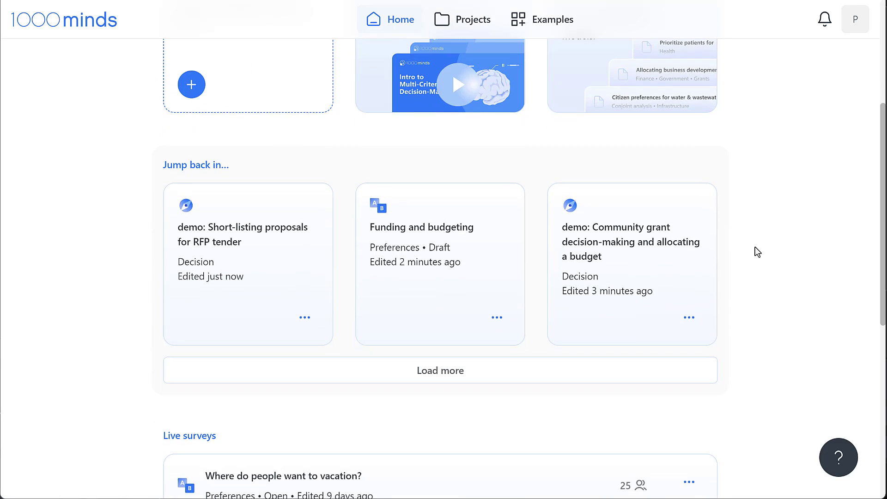
pyautogui.scroll(-5, 758, 252)
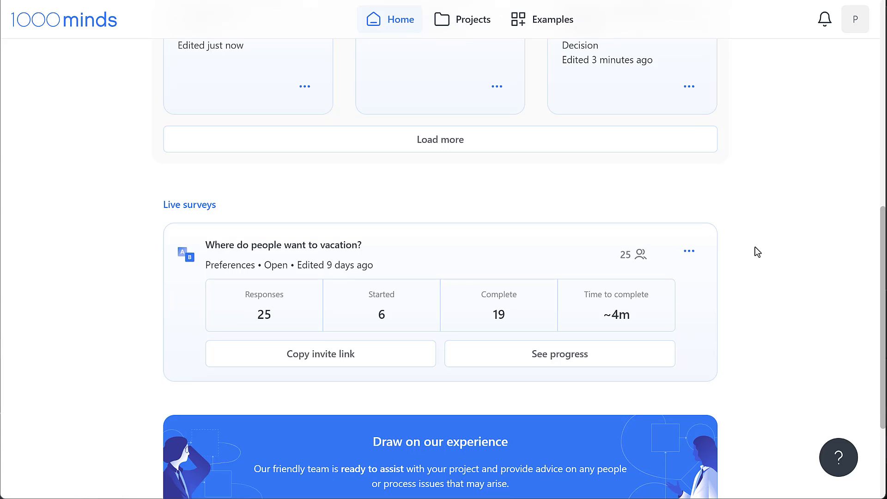
pyautogui.scroll(-4, 758, 252)
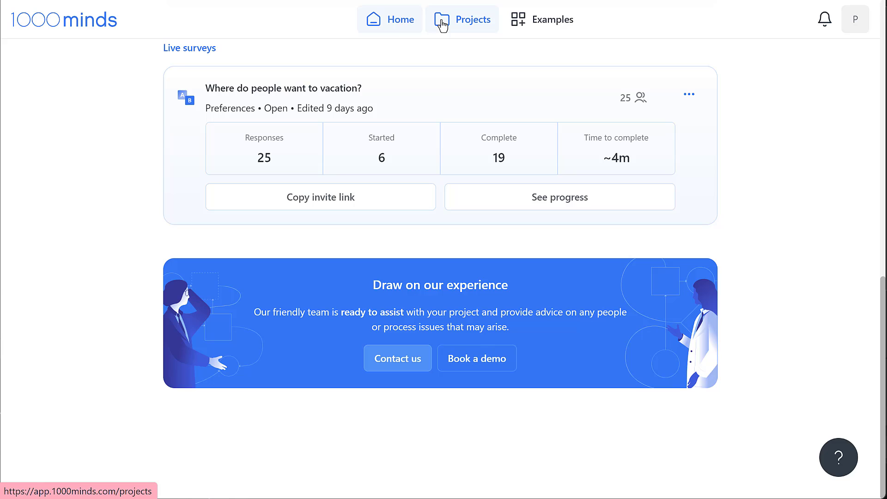
# - Open the Projects page and the sharing settings for group_decision_making_demo
pyautogui.click(442, 23)
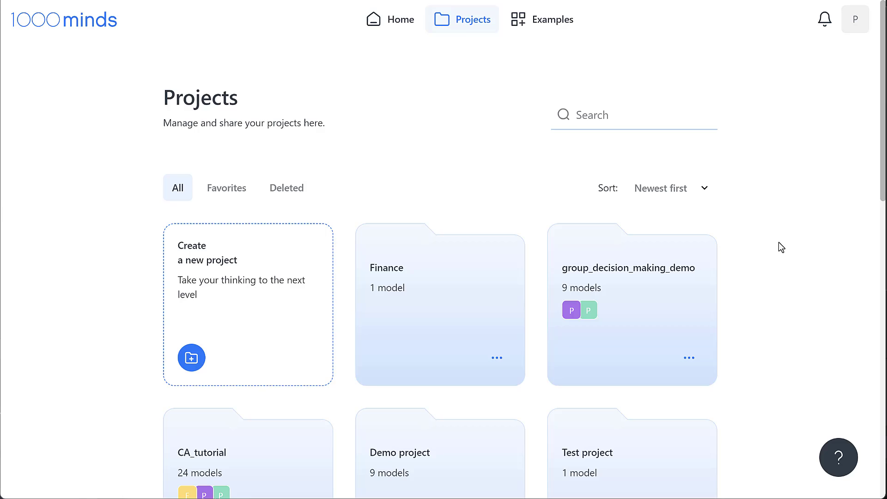
pyautogui.scroll(-2, 779, 243)
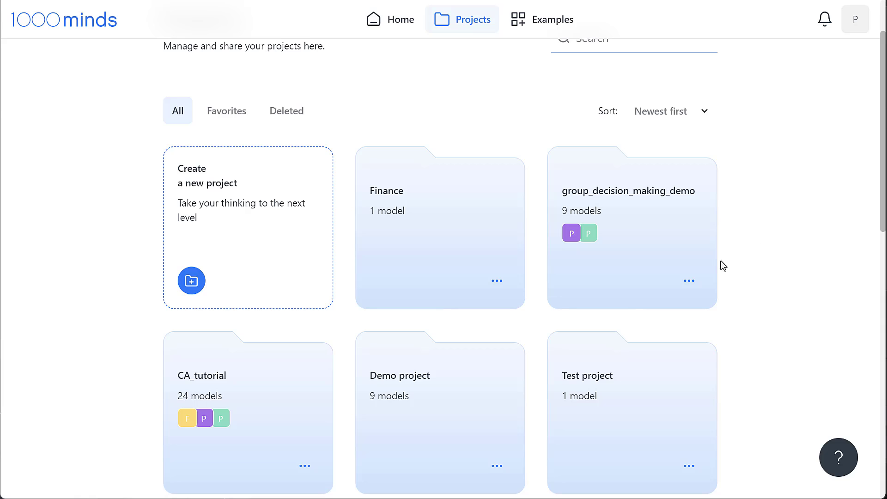
pyautogui.click(690, 282)
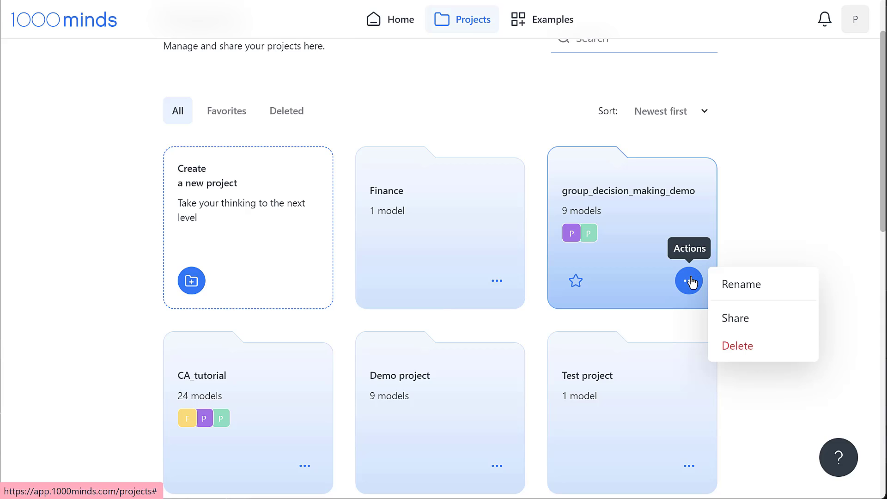
pyautogui.click(737, 322)
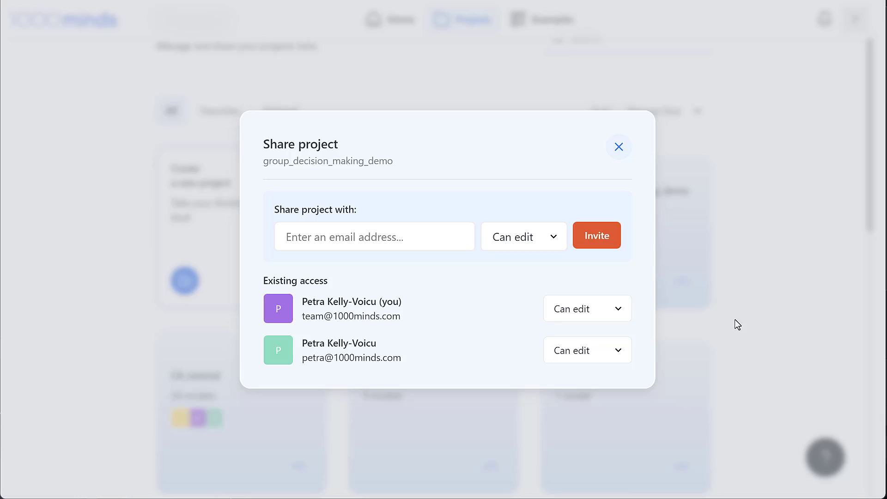
# - Review the invitee permission levels, keep Can edit, and close the sharing dialog unchanged
pyautogui.click(420, 234)
pyautogui.click(553, 239)
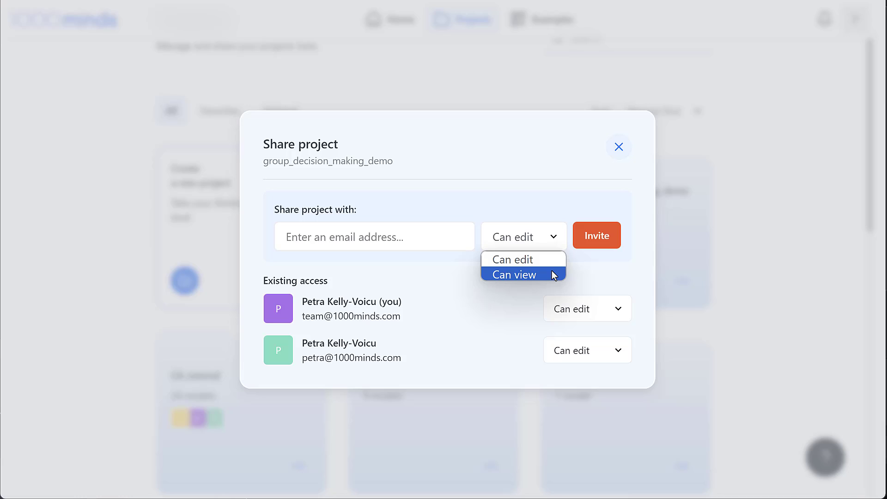
pyautogui.click(596, 257)
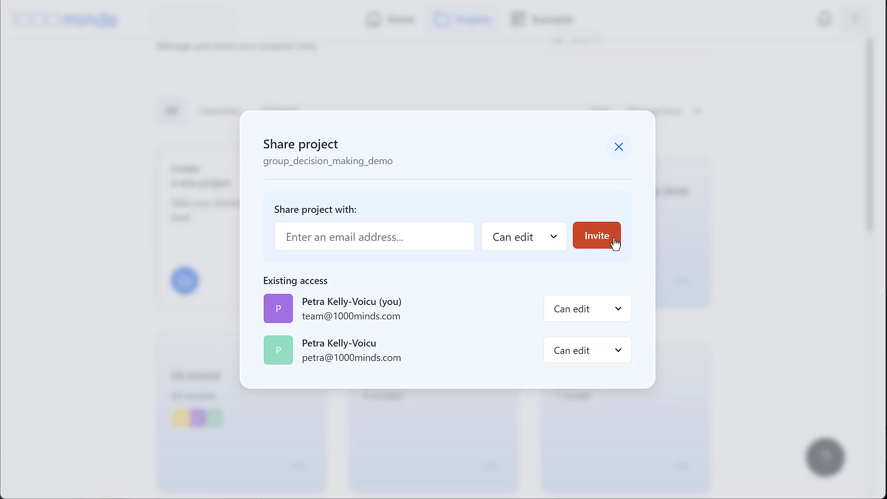
pyautogui.click(620, 144)
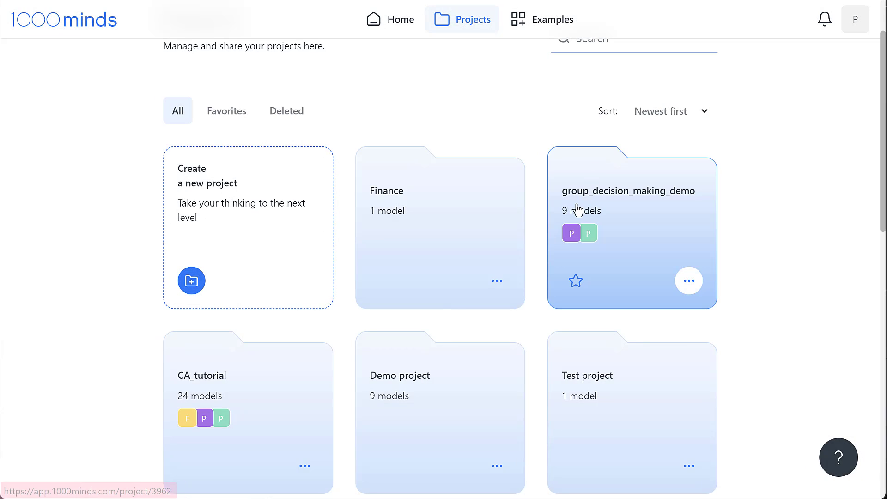
# - In group_decision_making_demo, view and close the RFP tender decision's revision history
pyautogui.click(585, 190)
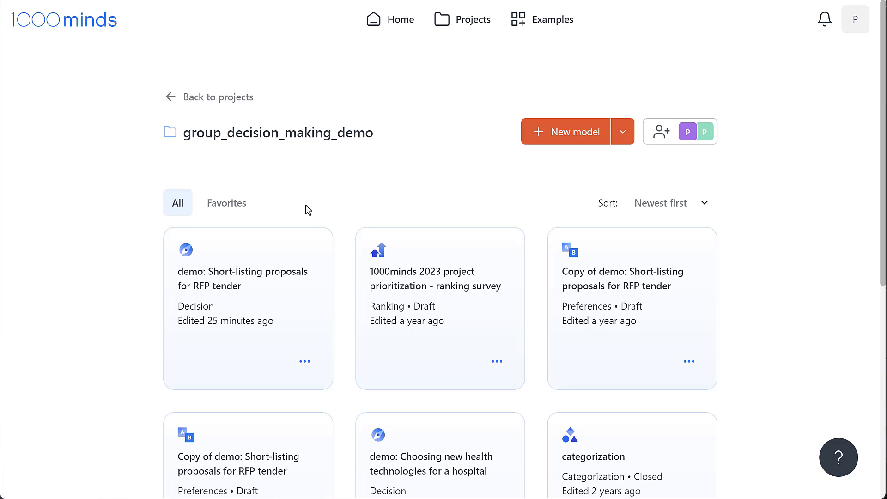
pyautogui.click(303, 361)
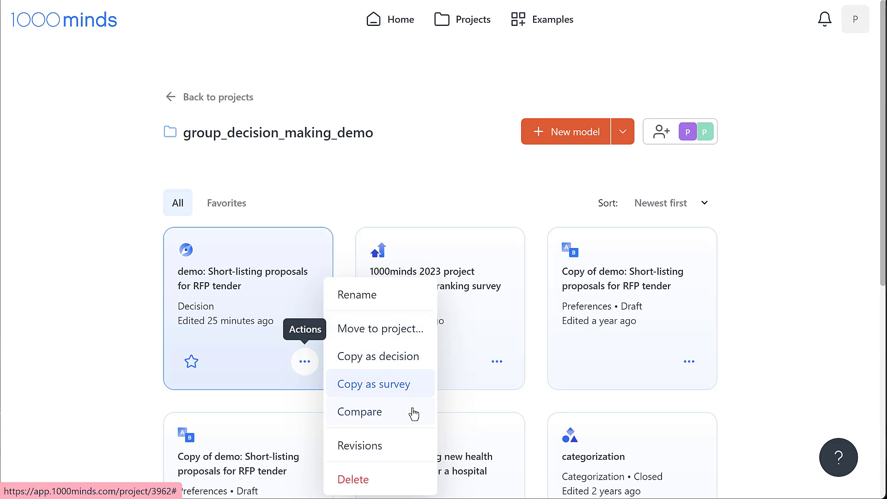
pyautogui.click(405, 446)
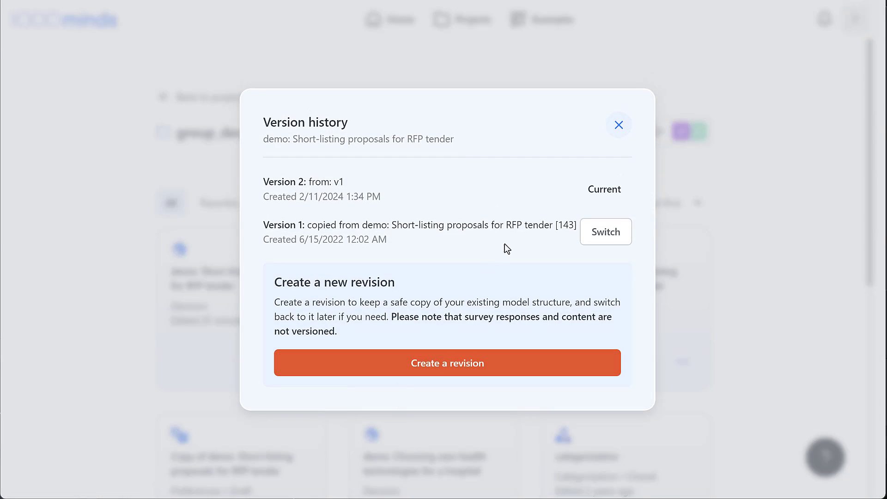
pyautogui.click(619, 127)
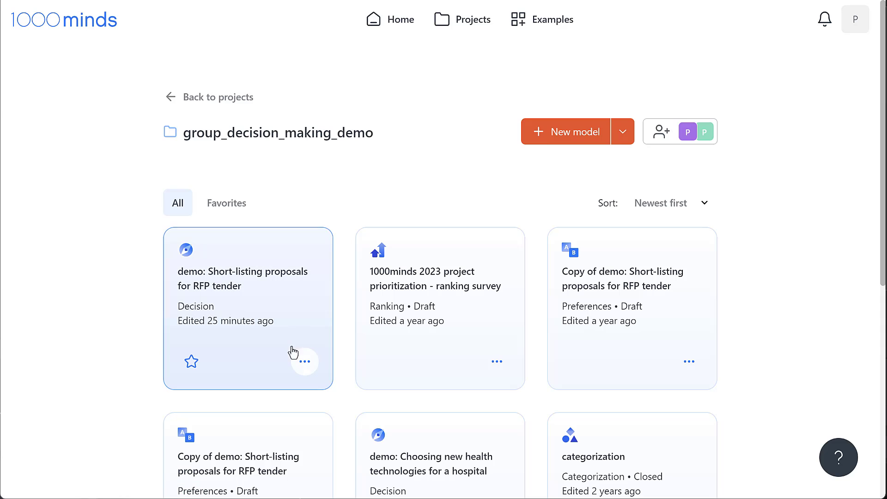
# - Delete the 'demo: Short-listing proposals for RFP tender' decision and confirm
pyautogui.click(305, 361)
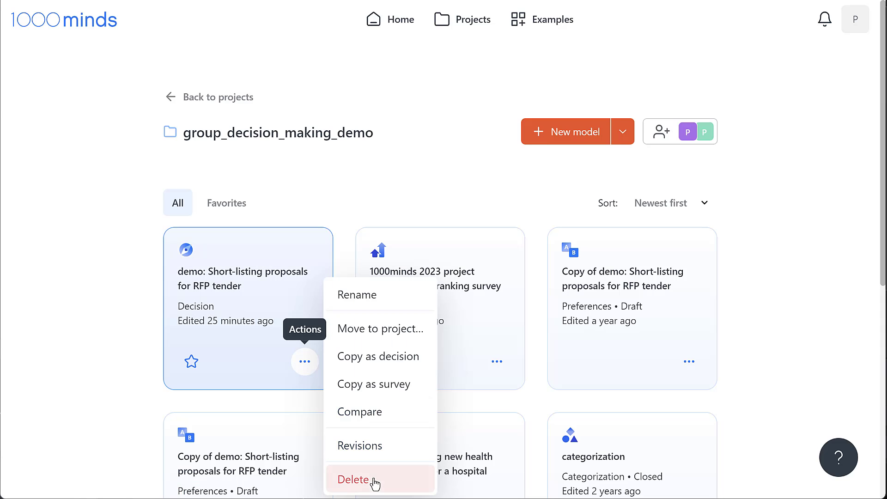
pyautogui.click(376, 480)
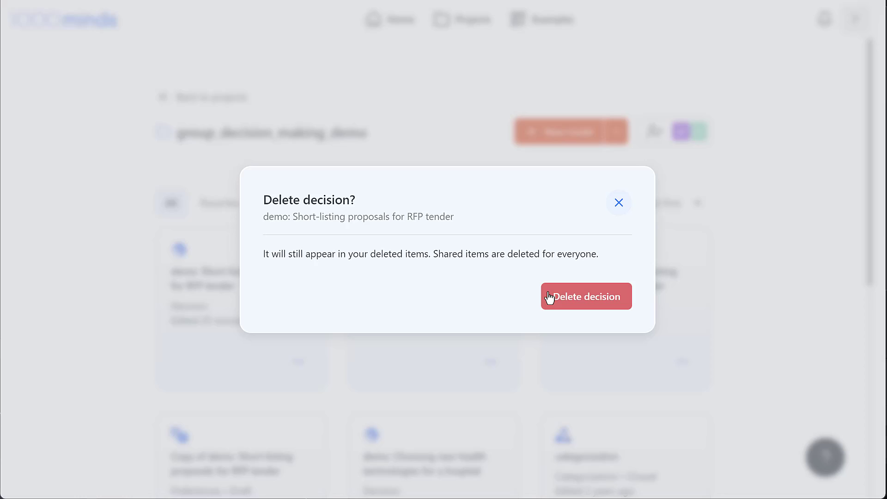
pyautogui.click(553, 298)
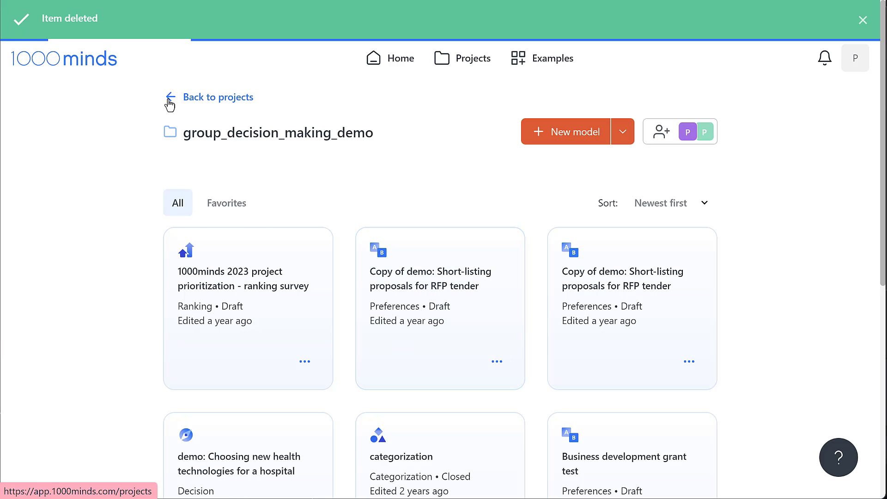
# - Restore the deleted RFP tender decision from the Deleted tab, then reopen group_decision_making_demo's sharing settings
pyautogui.click(169, 99)
pyautogui.click(294, 197)
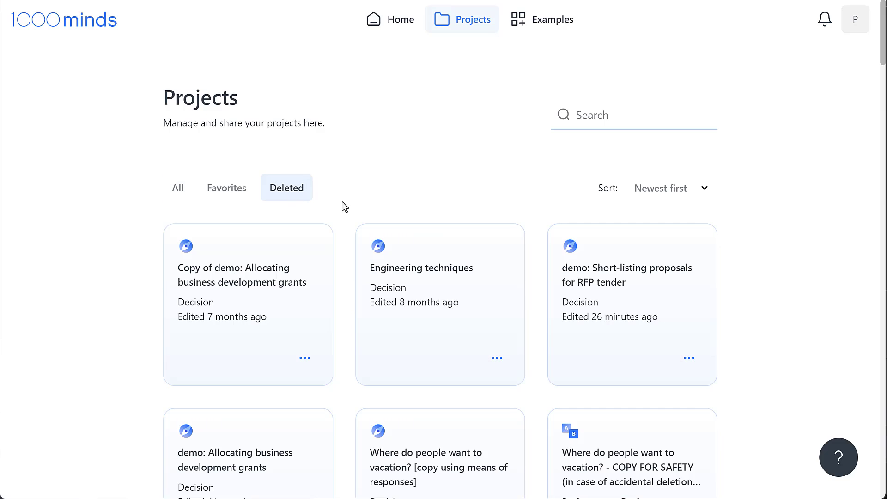
pyautogui.click(695, 363)
pyautogui.click(739, 362)
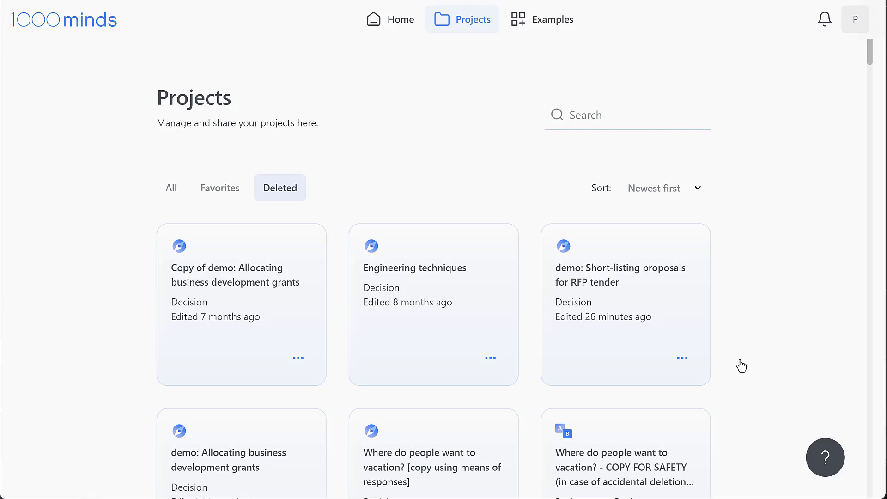
pyautogui.click(560, 296)
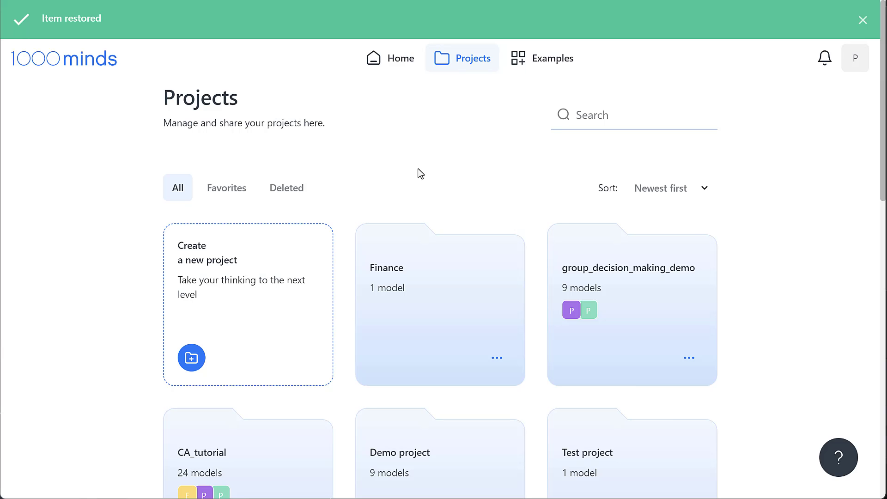
pyautogui.click(692, 363)
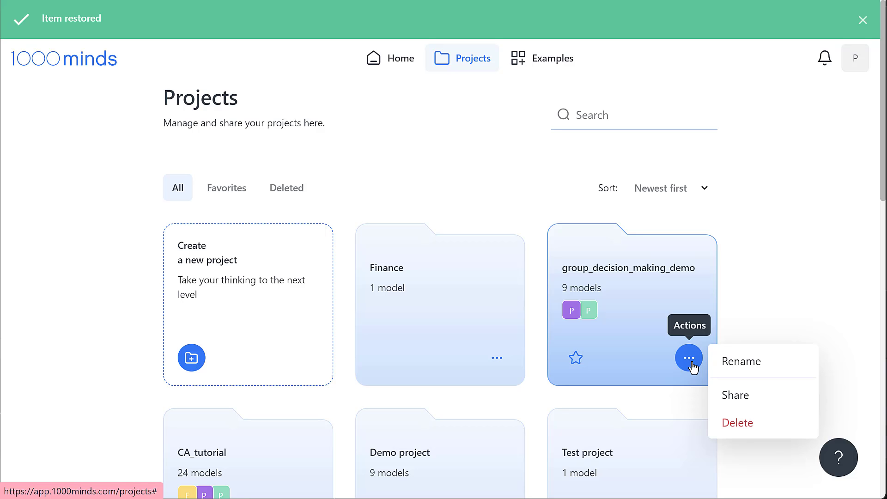
pyautogui.click(744, 396)
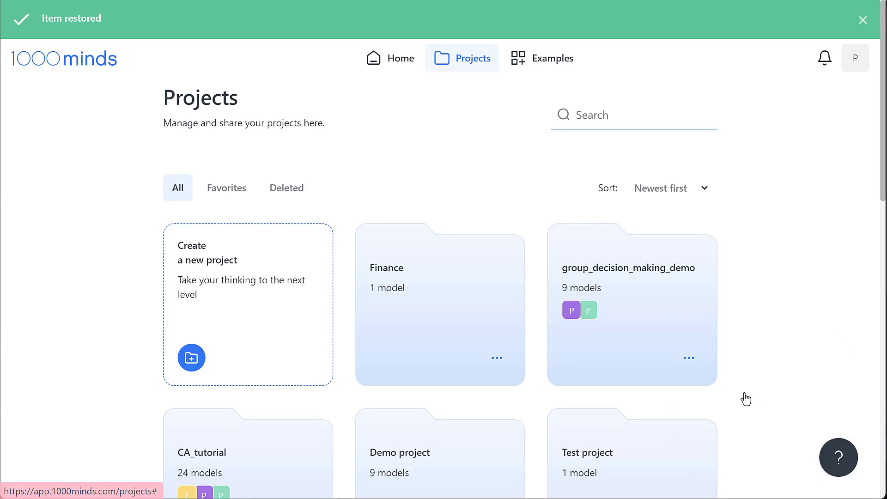
# - Check an existing member's access options, then close the Share project dialog unchanged
pyautogui.click(611, 316)
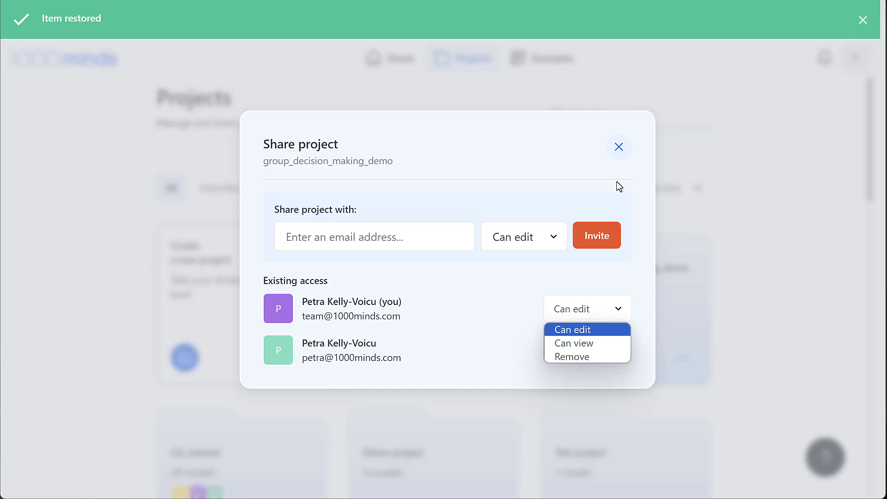
pyautogui.click(620, 148)
pyautogui.click(619, 147)
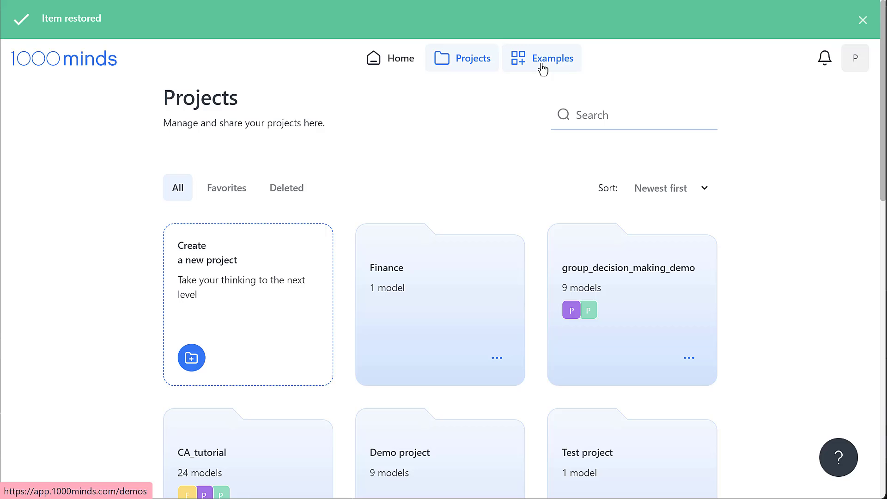
# - Browse the examples' CAPEX, Government and Conjoint analysis categories, then search examples for 'budget'
pyautogui.click(389, 64)
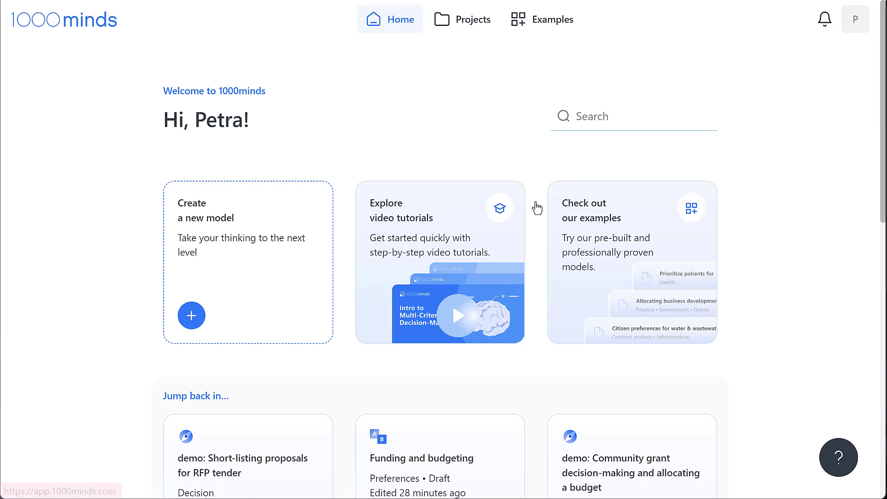
pyautogui.click(593, 258)
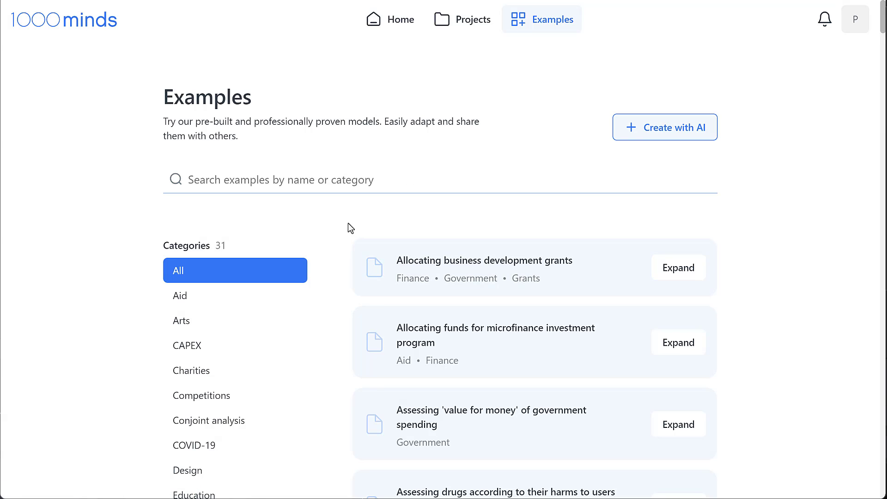
pyautogui.scroll(-3, 348, 225)
pyautogui.click(259, 202)
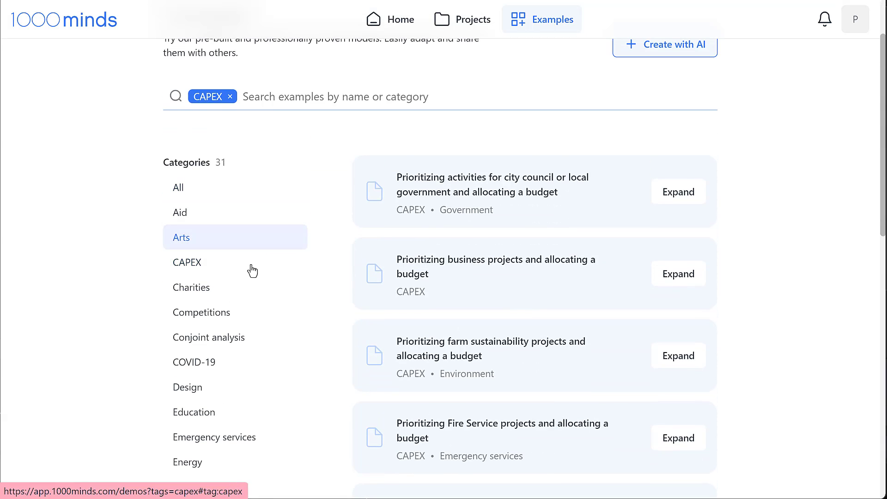
pyautogui.scroll(-5, 248, 282)
pyautogui.click(222, 305)
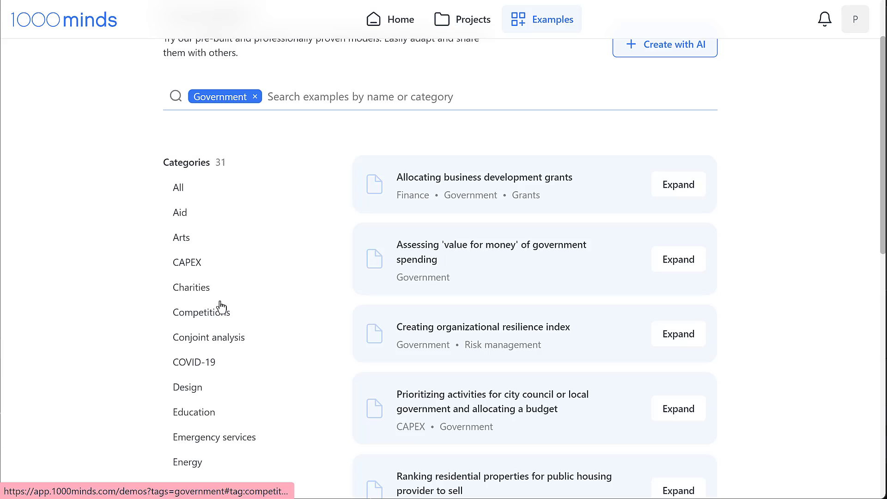
pyautogui.click(225, 339)
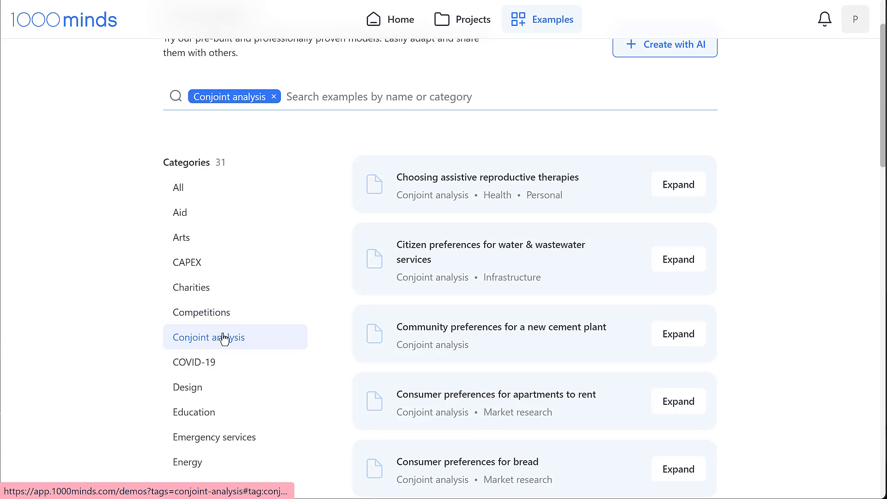
pyautogui.click(274, 96)
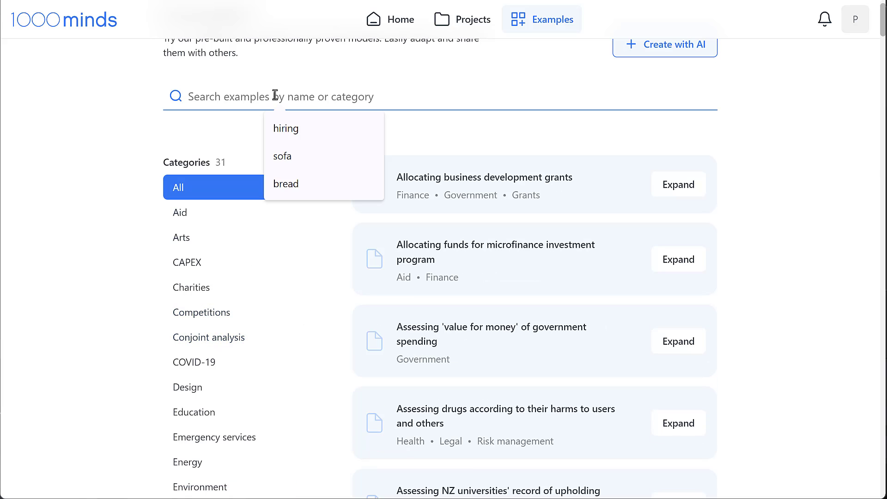
pyautogui.write('budget')
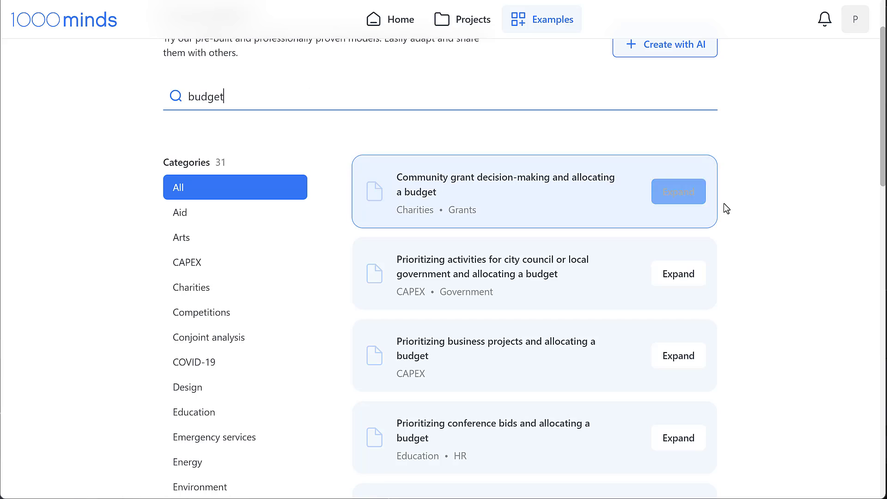
# - Expand the 'Prioritizing business projects' example and show its criteria and Strategic alignment levels
pyautogui.scroll(-2, 761, 228)
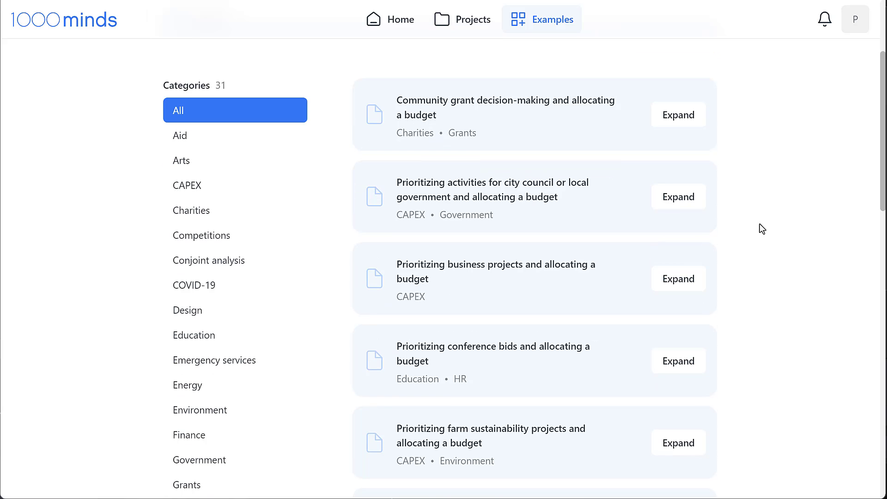
pyautogui.click(679, 280)
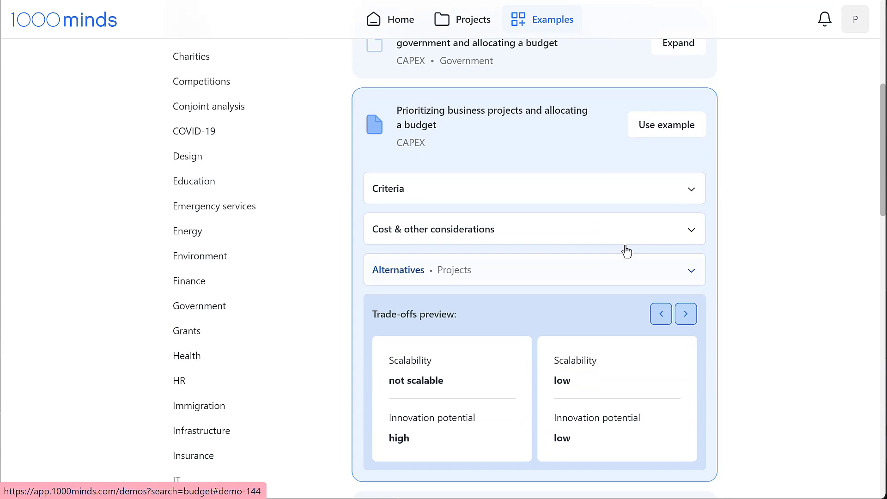
pyautogui.click(688, 194)
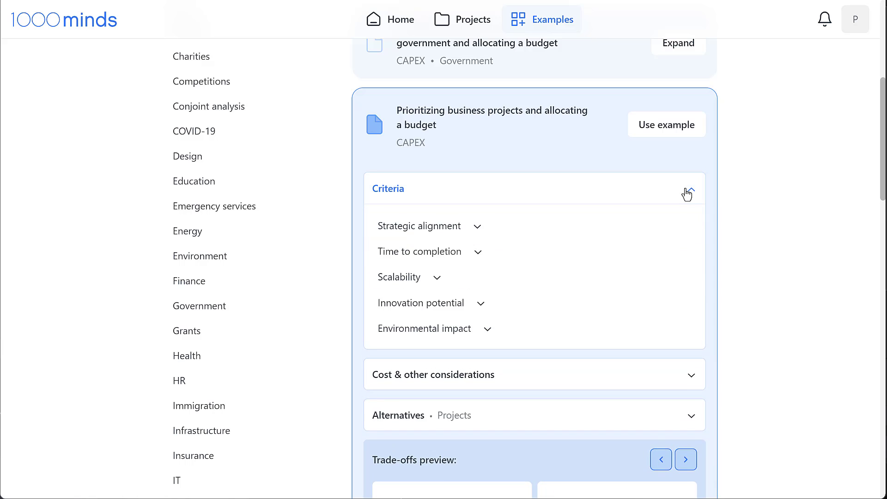
pyautogui.click(480, 225)
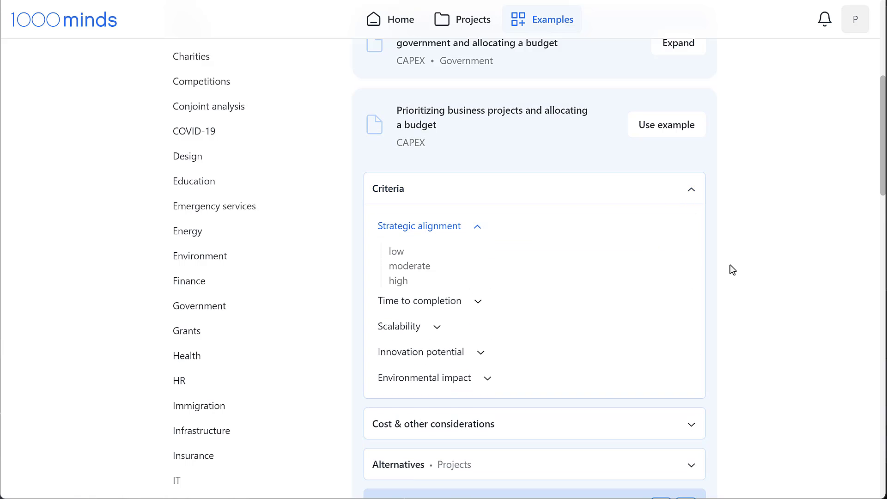
pyautogui.scroll(-5, 730, 265)
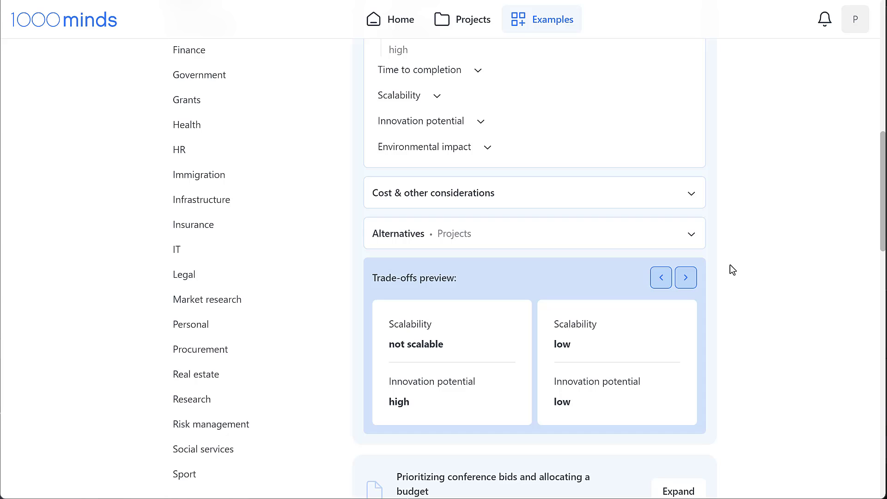
# - Step through three more trade-off preview pairs for the example
pyautogui.click(687, 279)
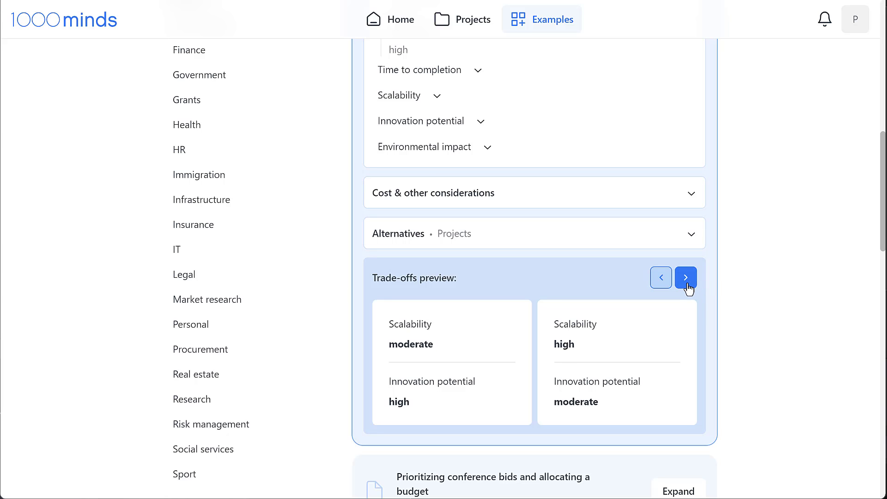
pyautogui.click(687, 278)
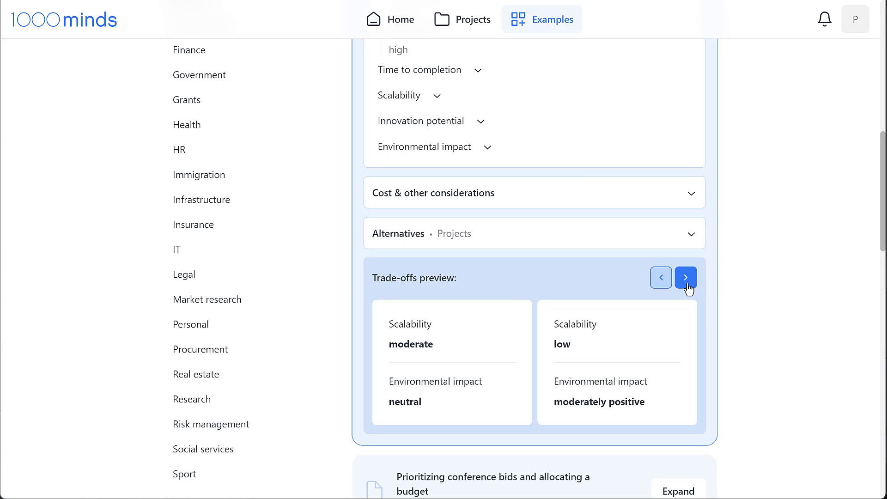
pyautogui.click(687, 279)
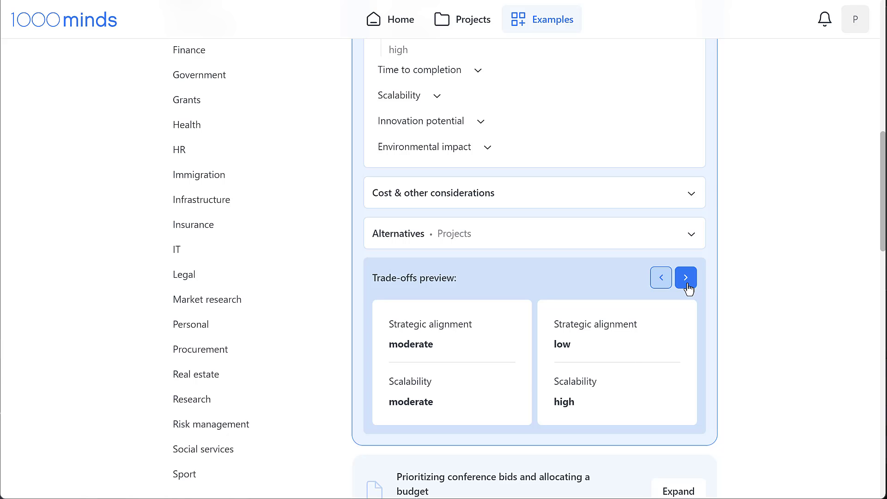
pyautogui.scroll(7, 689, 288)
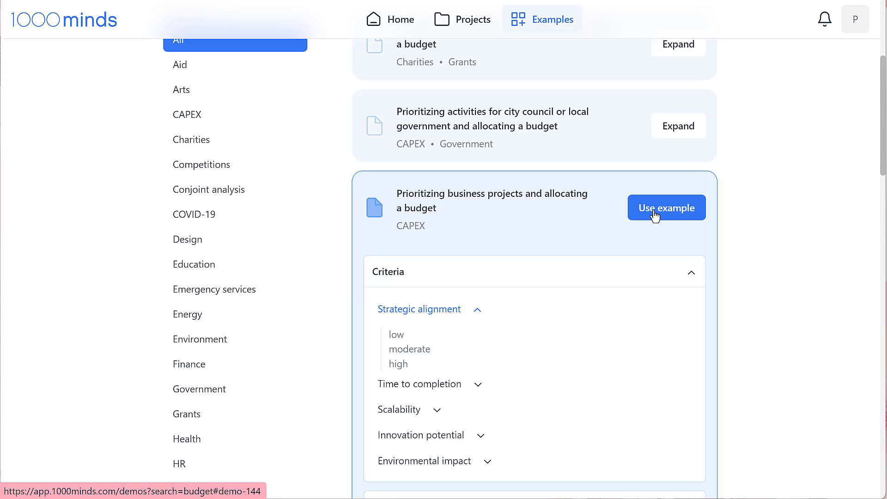
# - Start copying the example to the Finance project and view the 'Use this example as' options
pyautogui.click(656, 215)
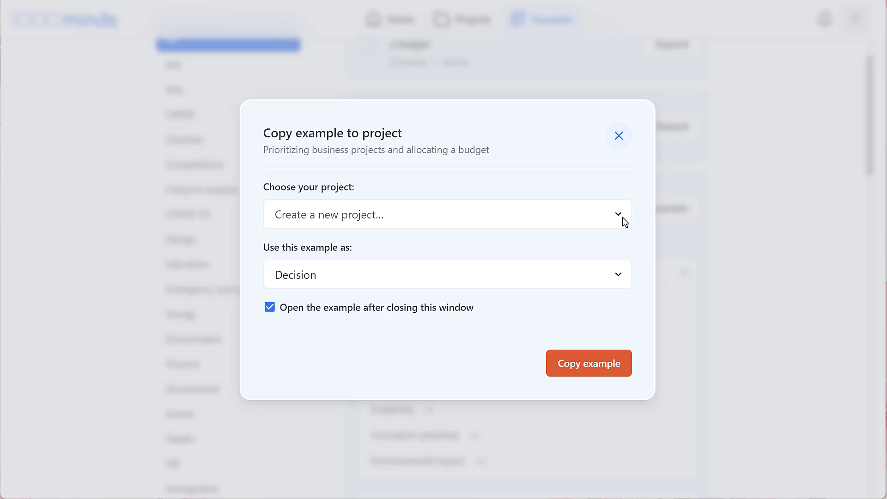
pyautogui.click(618, 220)
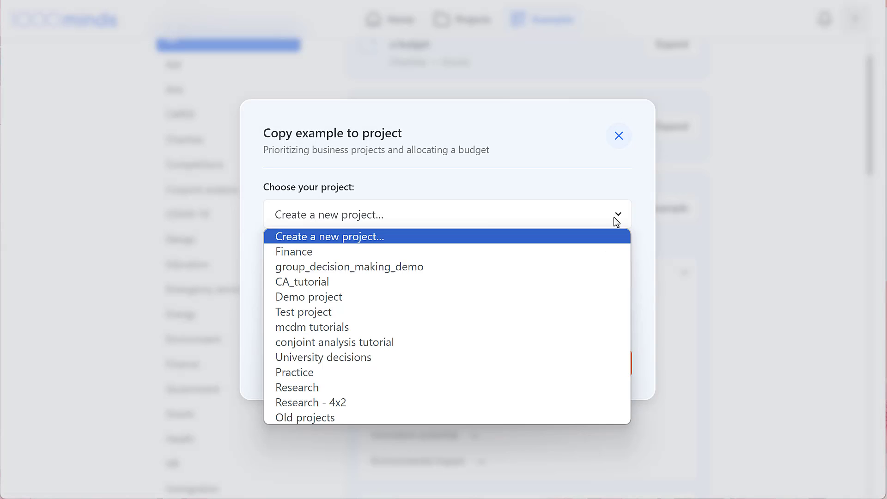
pyautogui.click(598, 251)
pyautogui.click(601, 276)
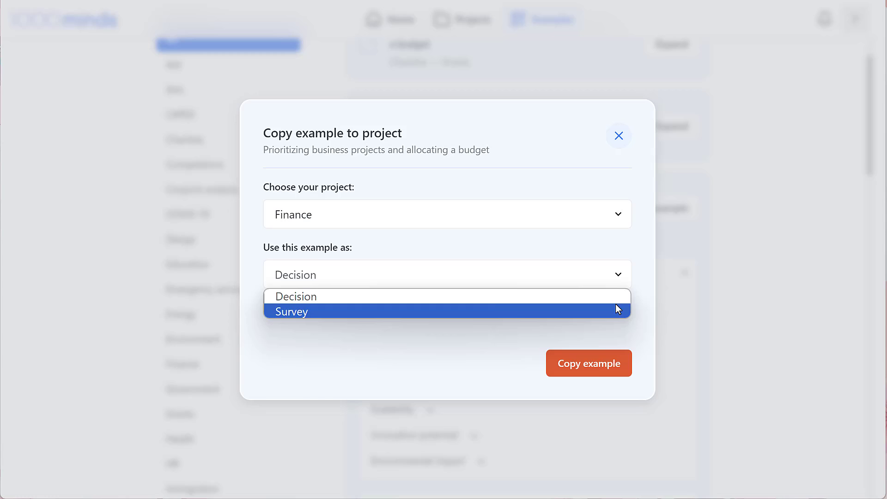
# - Dismiss the copy dialog and start a new model from Home with Survey as its kind
pyautogui.click(618, 141)
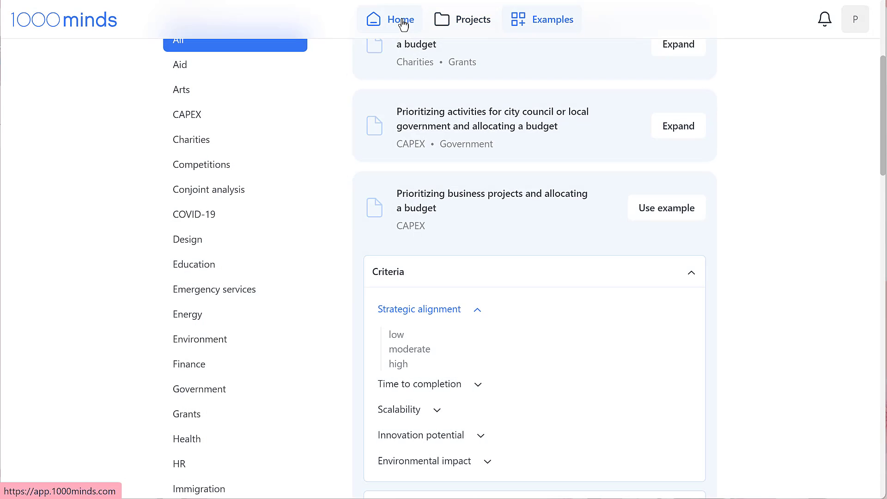
pyautogui.click(402, 21)
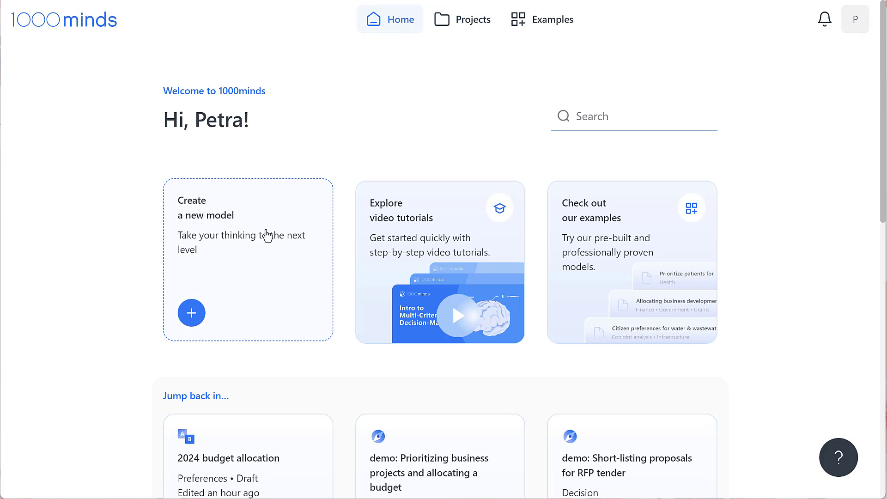
pyautogui.click(244, 297)
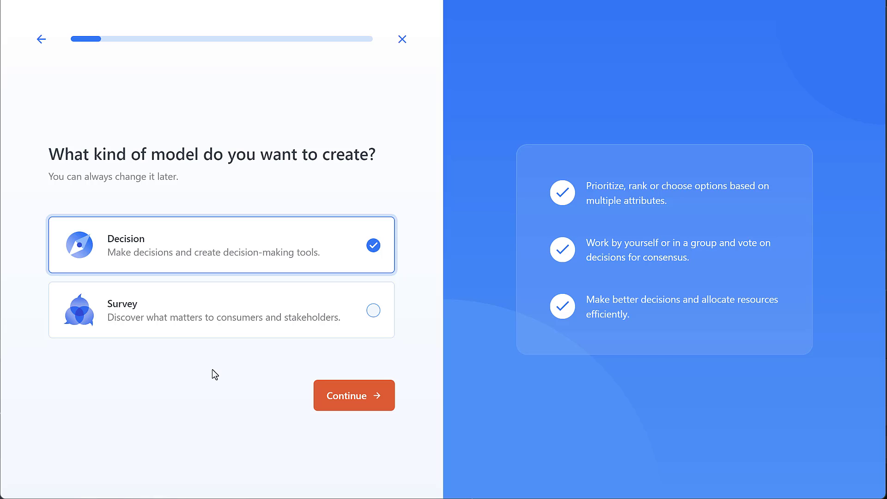
pyautogui.click(259, 314)
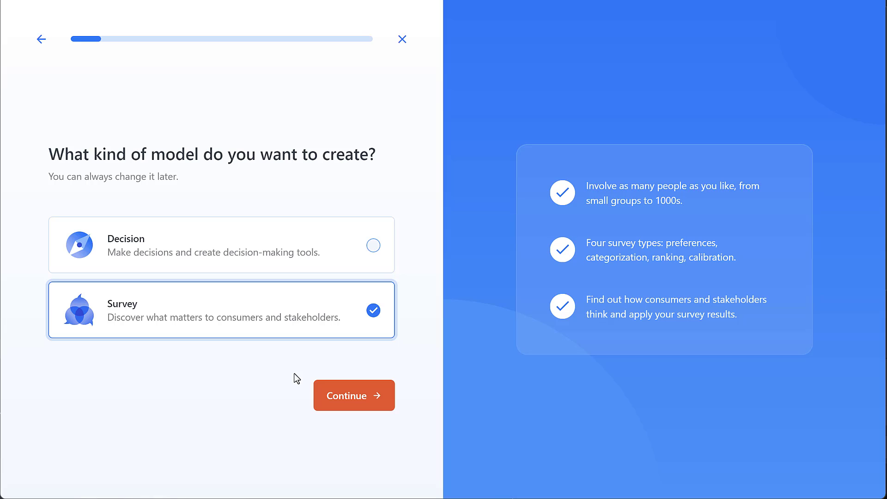
pyautogui.click(318, 389)
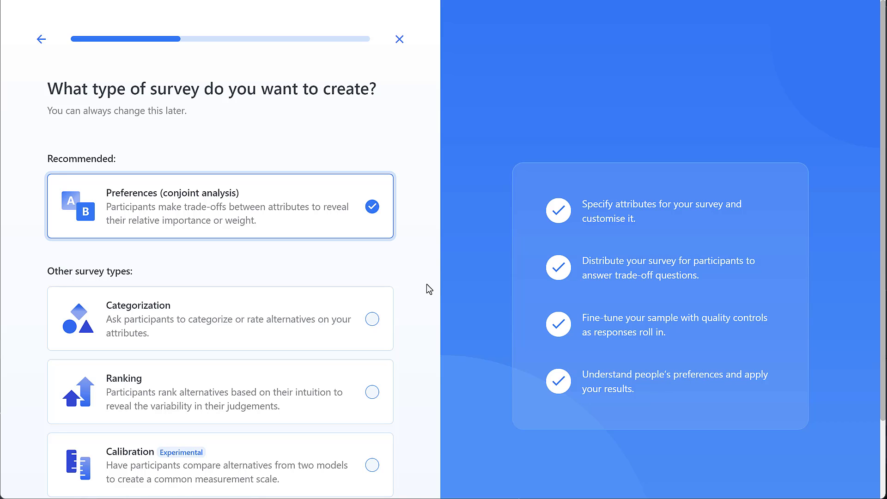
# - Compare Categorization, Ranking and Calibration survey types, then choose Preferences (conjoint analysis)
pyautogui.click(358, 334)
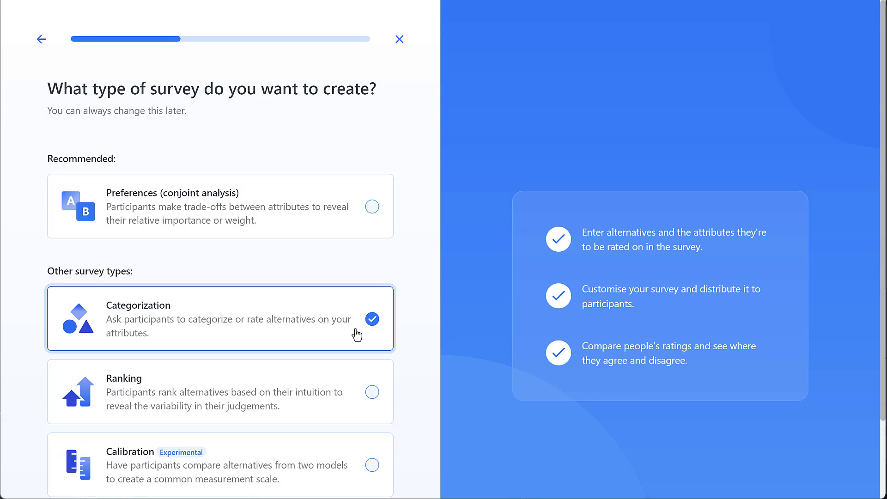
pyautogui.click(337, 403)
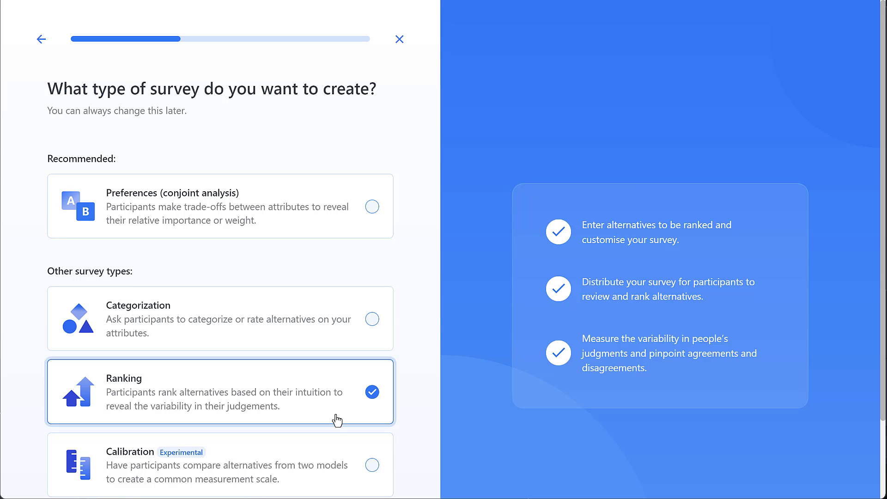
pyautogui.click(330, 475)
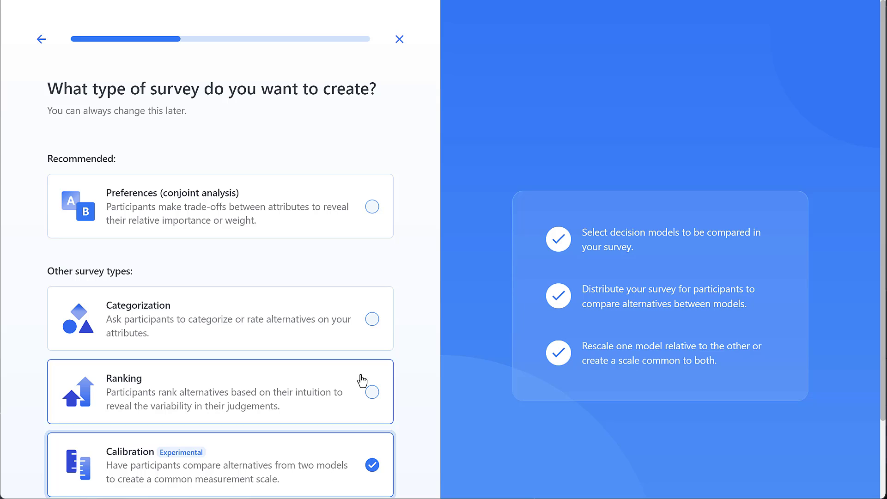
pyautogui.click(336, 210)
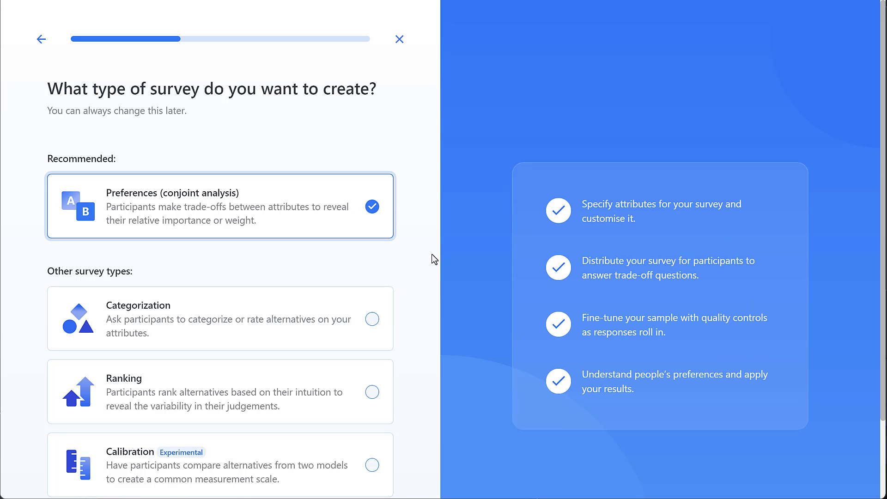
pyautogui.scroll(-2, 432, 255)
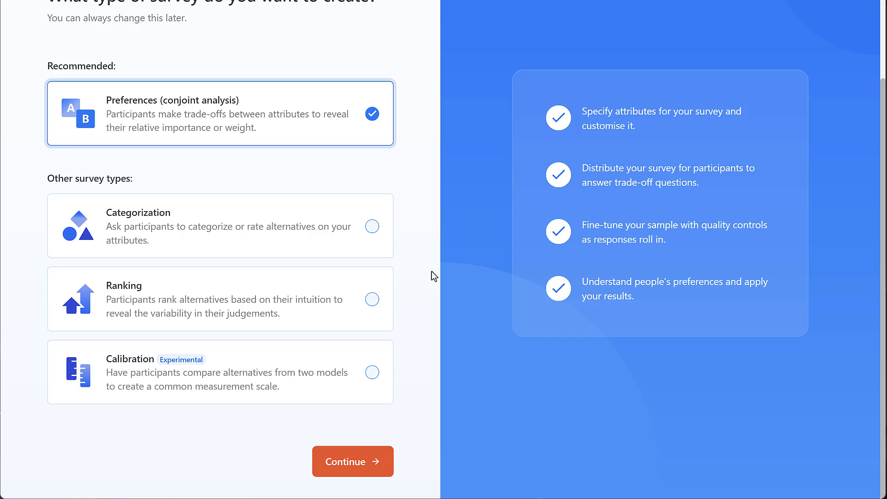
# - Name the survey '2024 budget allocation' and place it in the Finance project folder
pyautogui.click(348, 467)
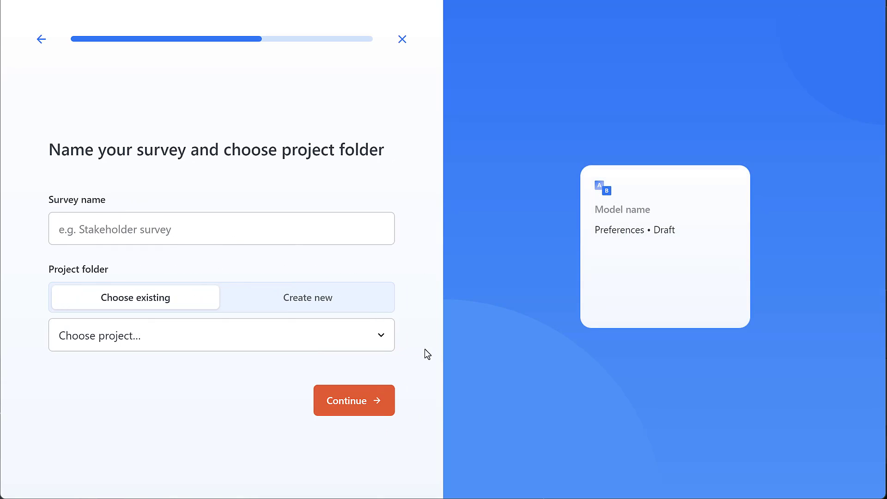
pyautogui.click(339, 227)
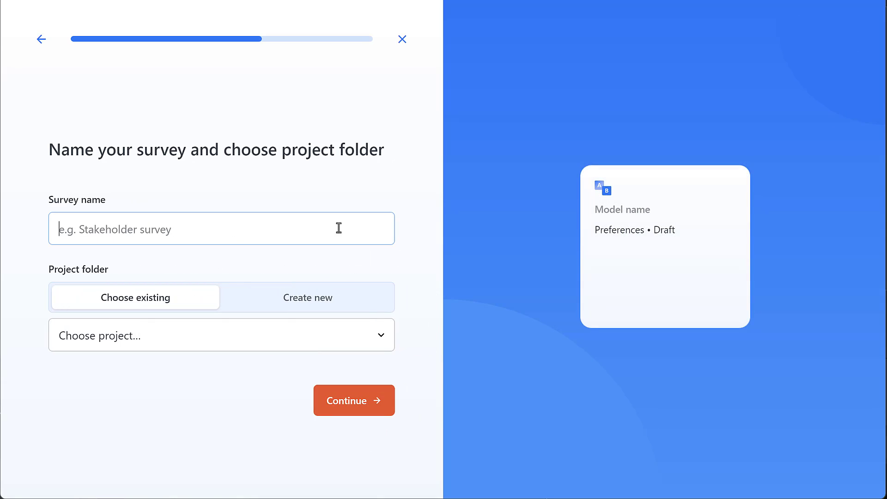
pyautogui.write('2024 budget allocation')
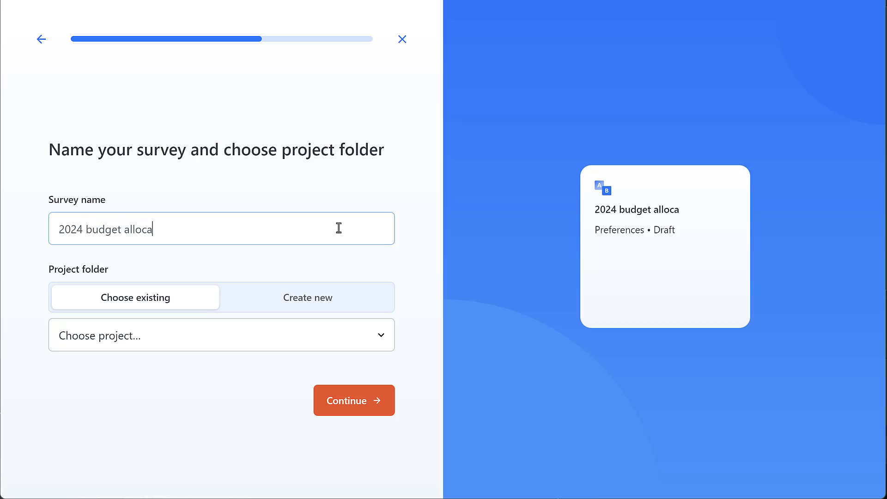
pyautogui.click(268, 326)
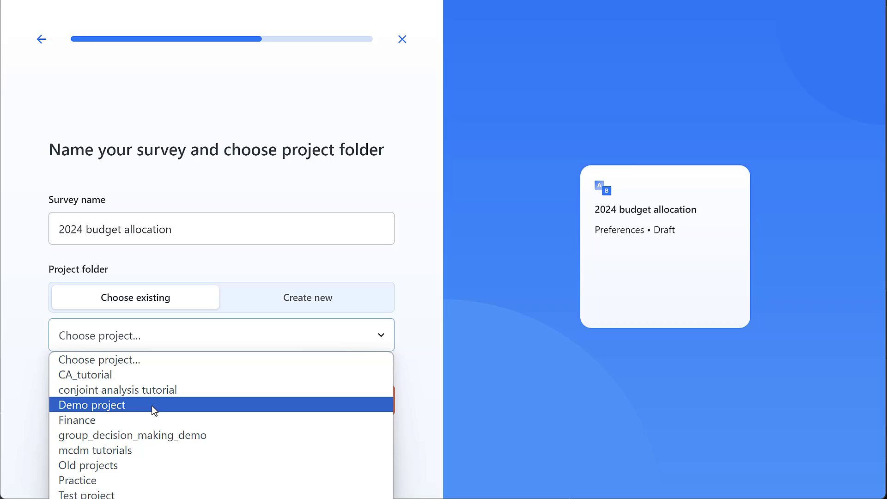
pyautogui.click(145, 418)
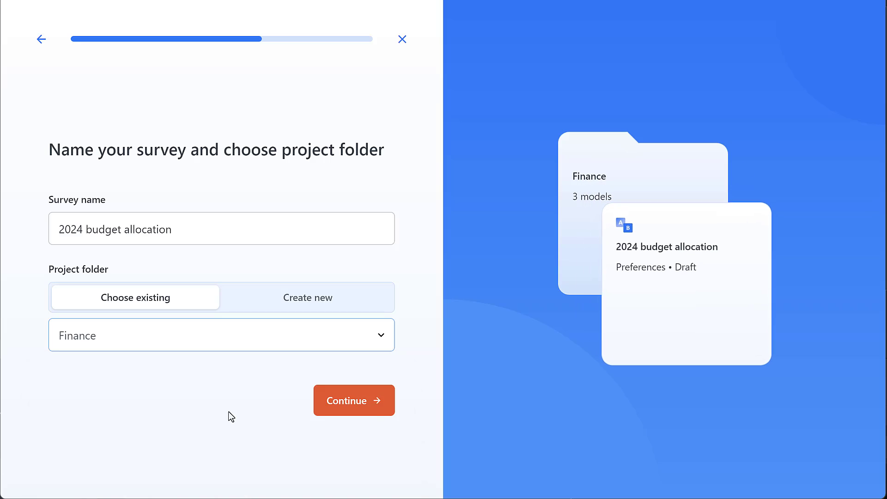
pyautogui.click(362, 402)
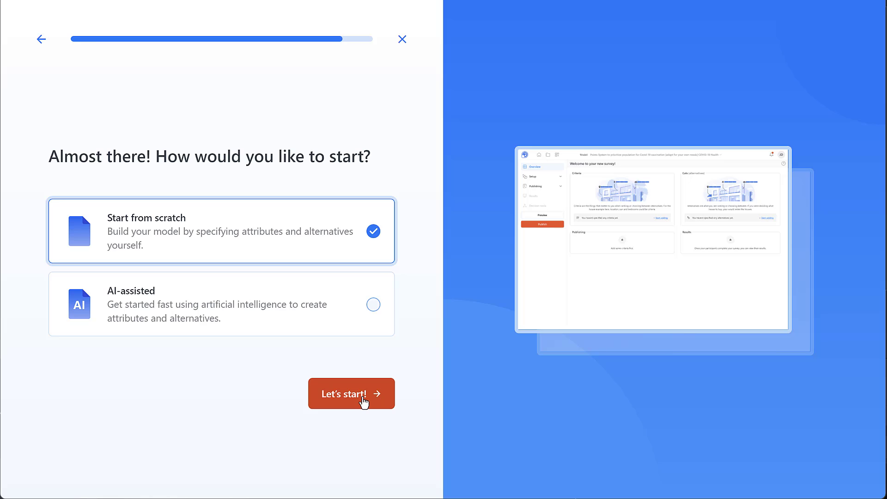
# - Preview AI-assisted, then choose Start from scratch and create the survey
pyautogui.click(377, 305)
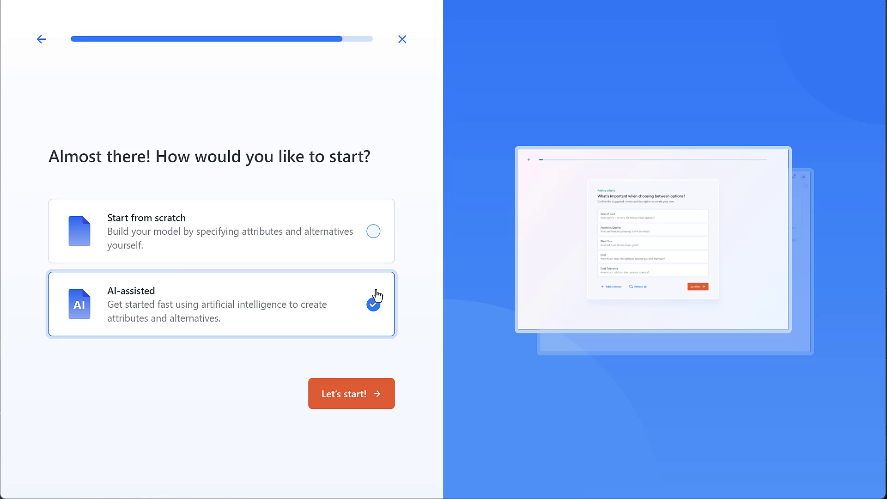
pyautogui.click(372, 249)
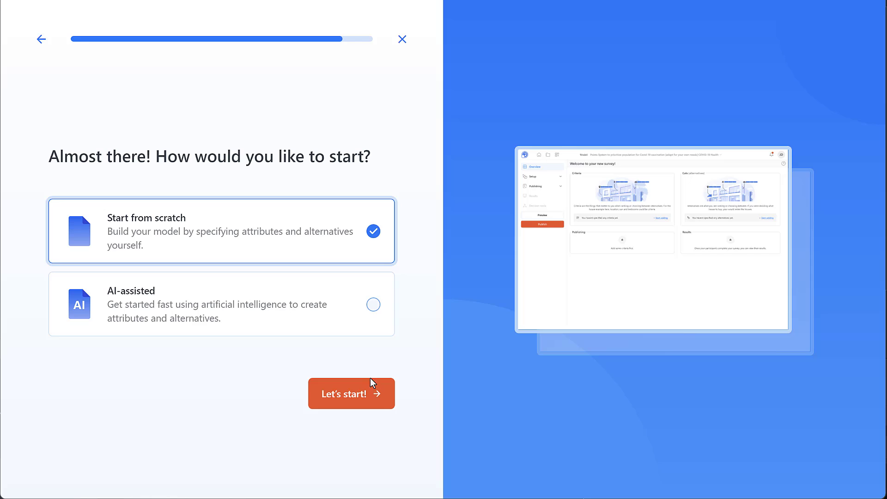
pyautogui.click(368, 406)
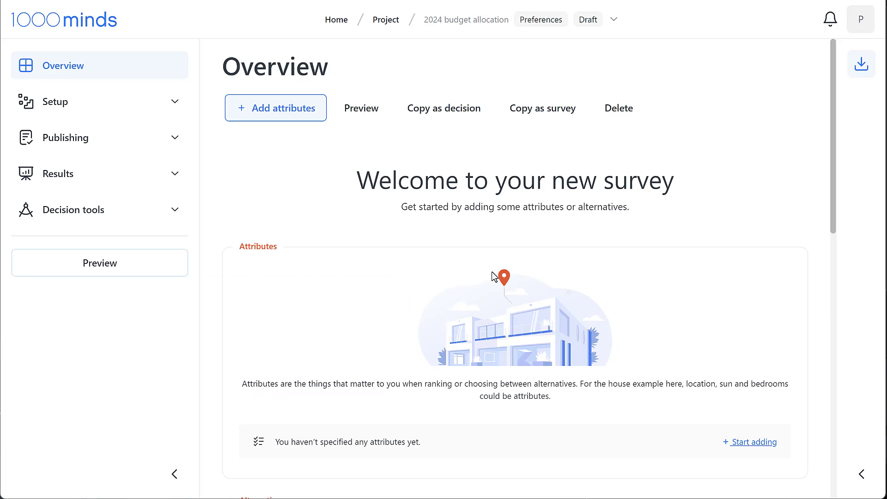